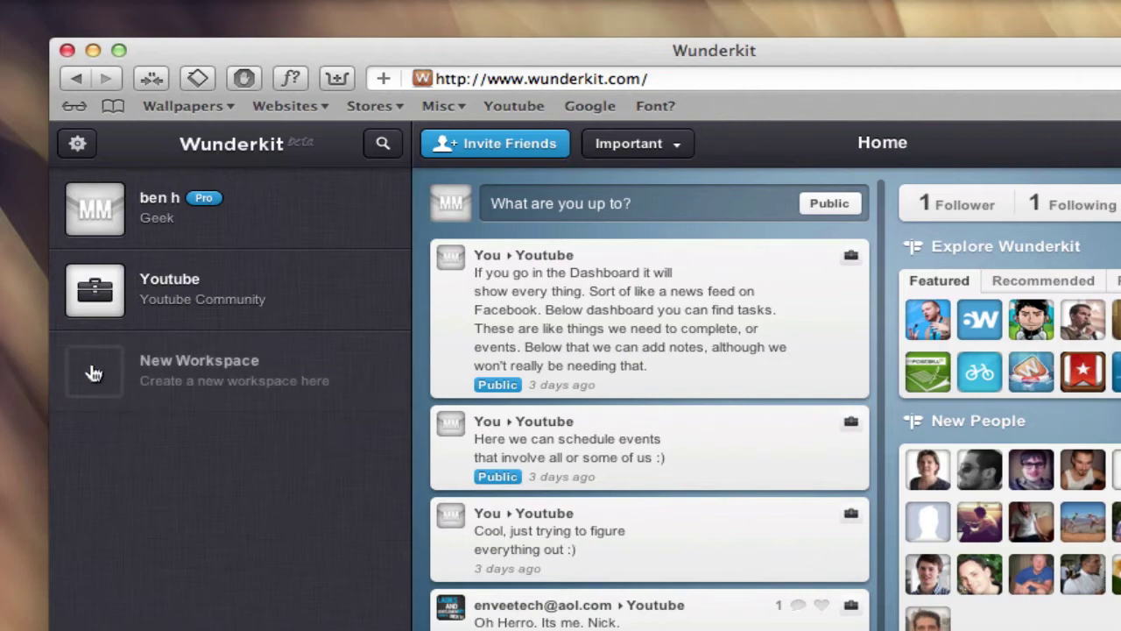
Start creating a workspace named "Build a boat", then close the form without saving it
left_click(87, 370)
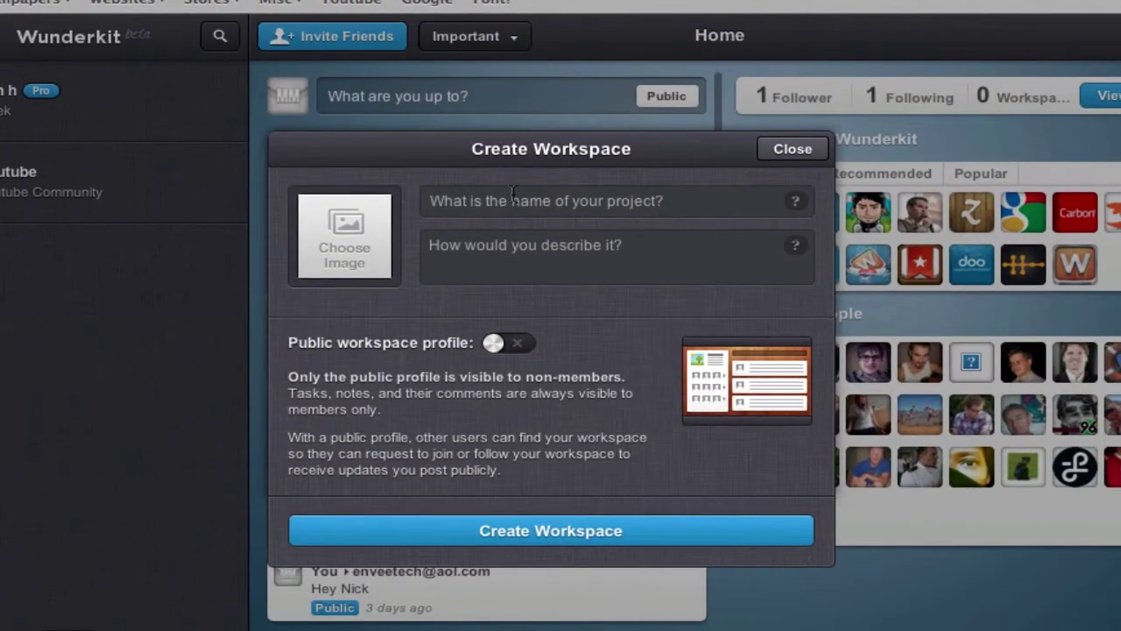
left_click(512, 196)
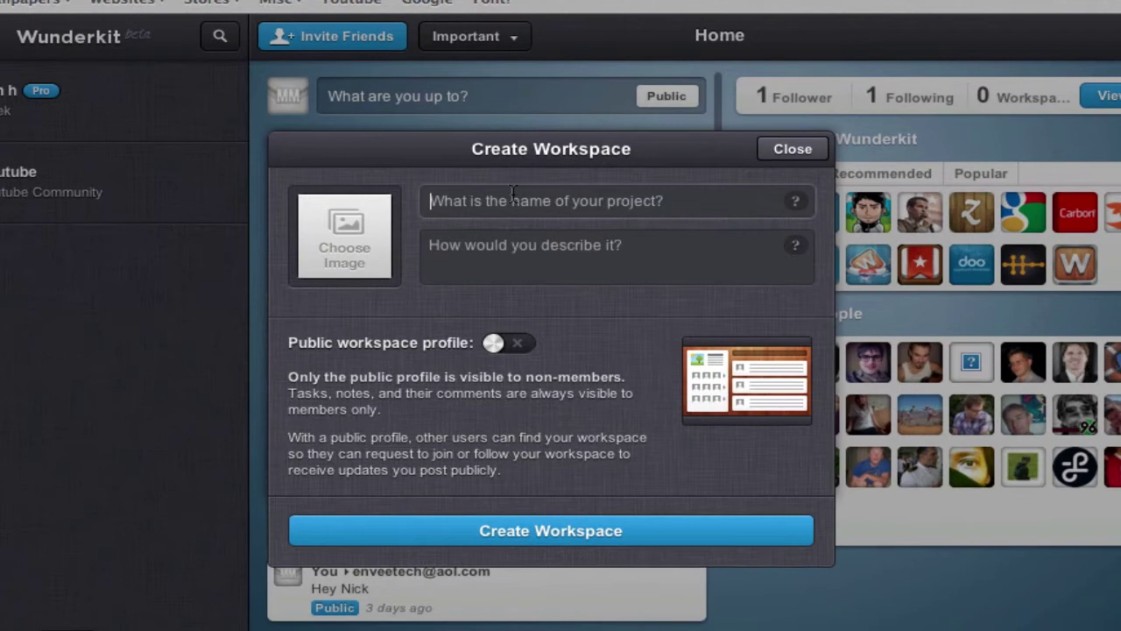
type("Build a boat")
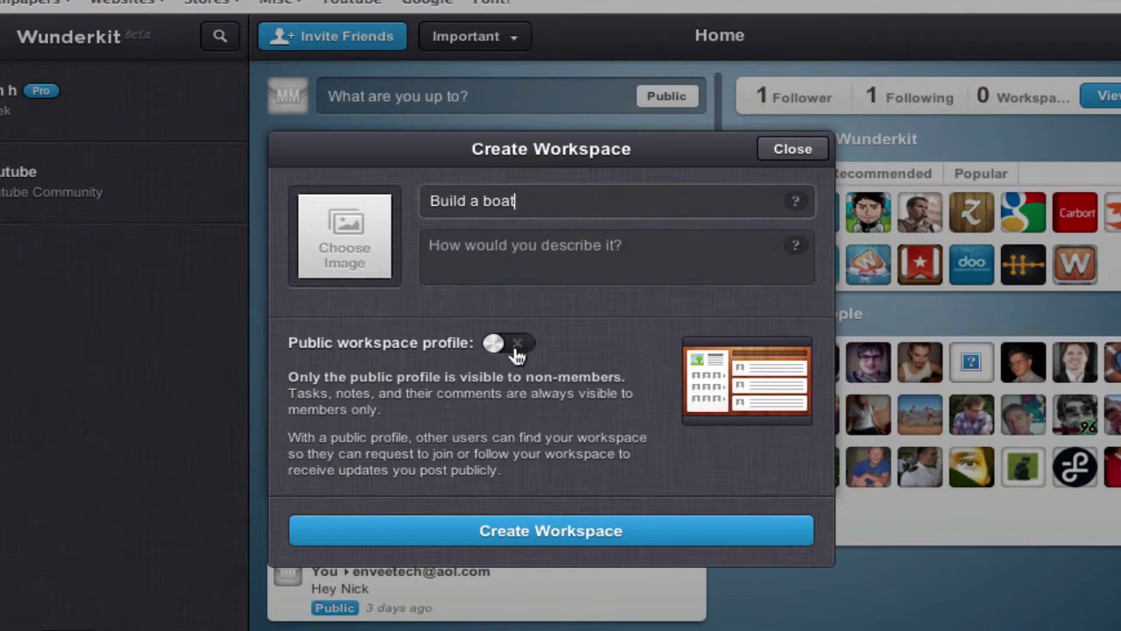
left_click(800, 156)
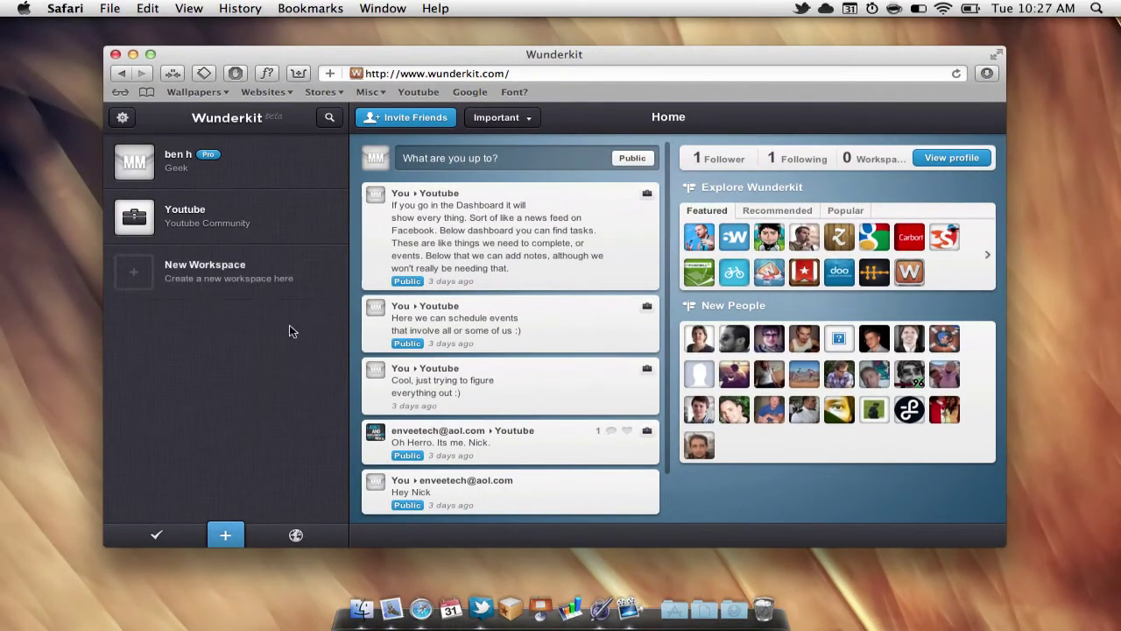
View the list of keyboard shortcuts, then close it
scroll(487, 252, "down", 2)
scroll(487, 253, "down", 1)
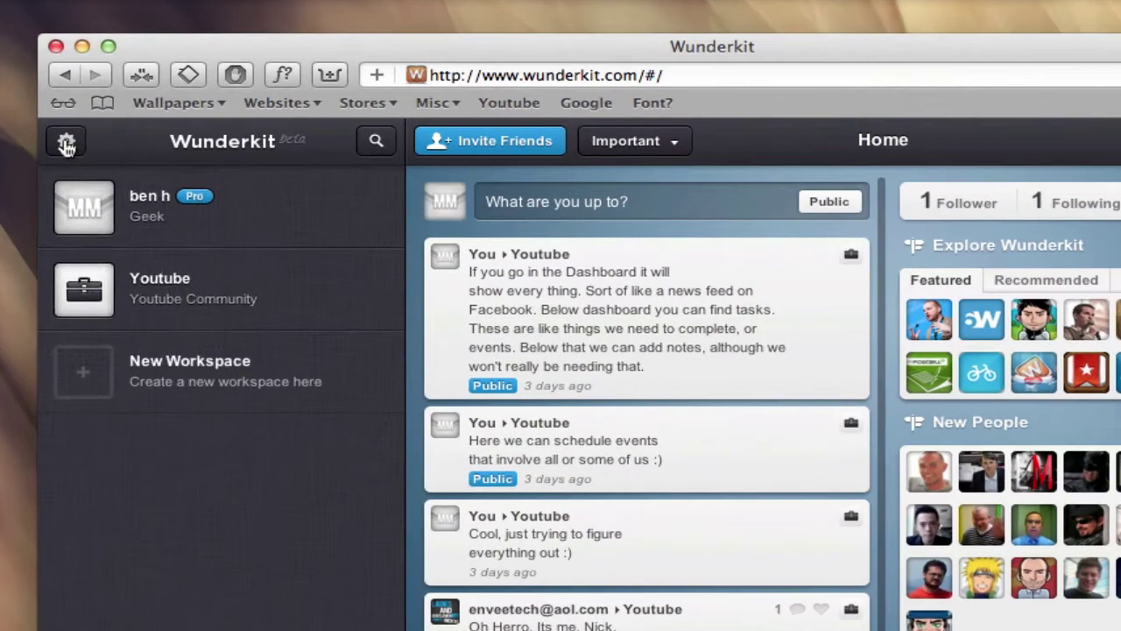
left_click(123, 116)
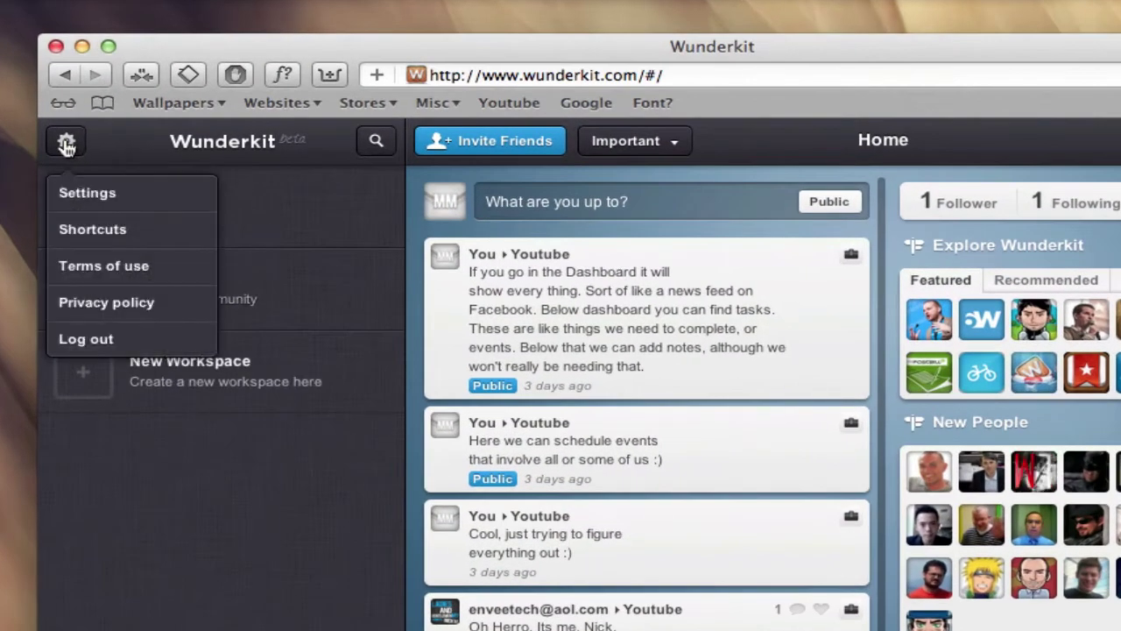
left_click(75, 230)
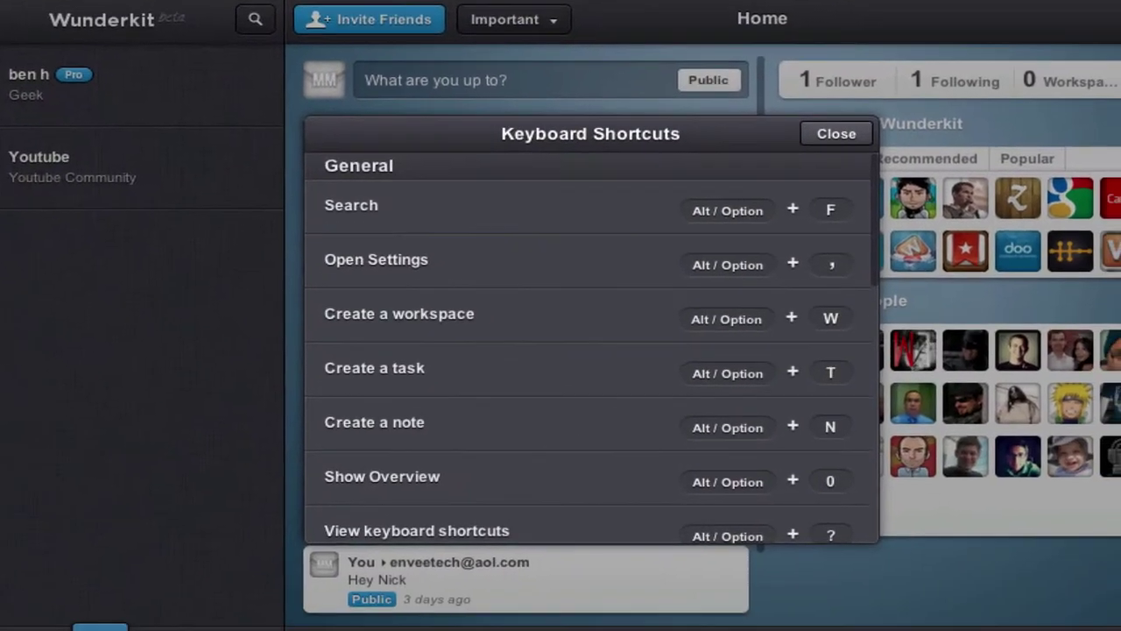
left_click(851, 141)
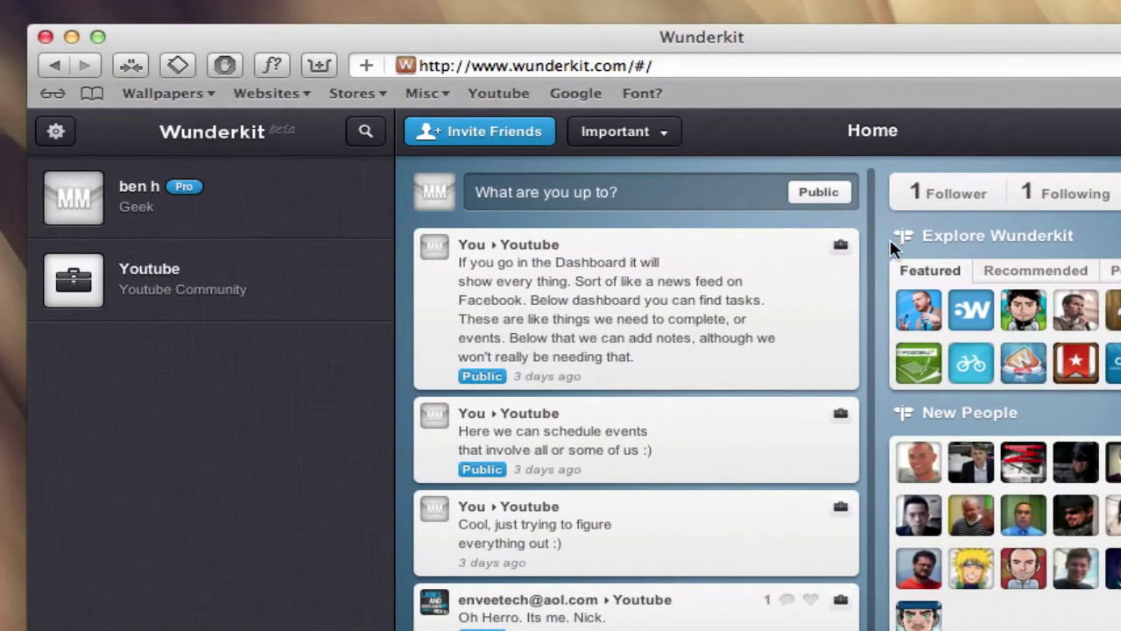
mouse_move(288, 239)
left_click(66, 138)
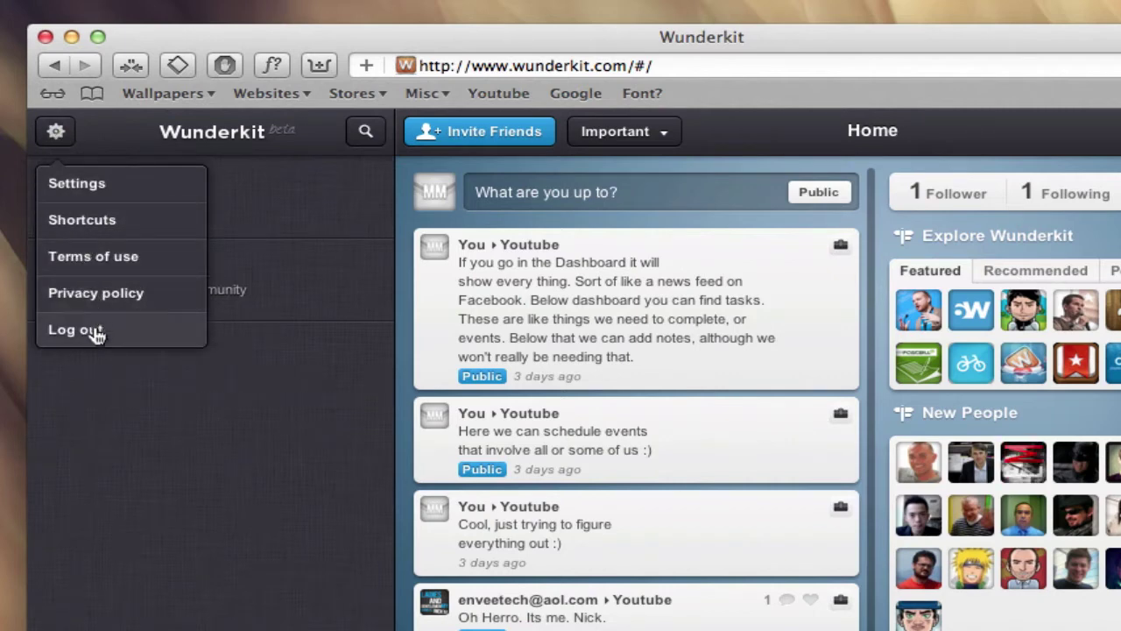
left_click(56, 132)
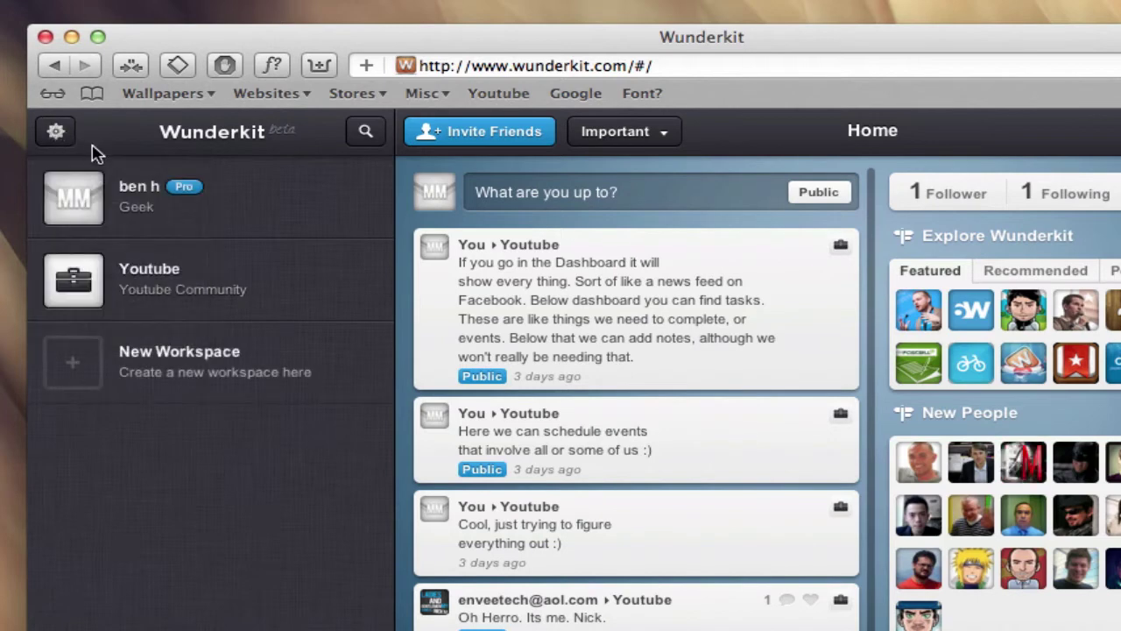
Look at the search window and the friend-invitation window, closing each one again
left_click(354, 131)
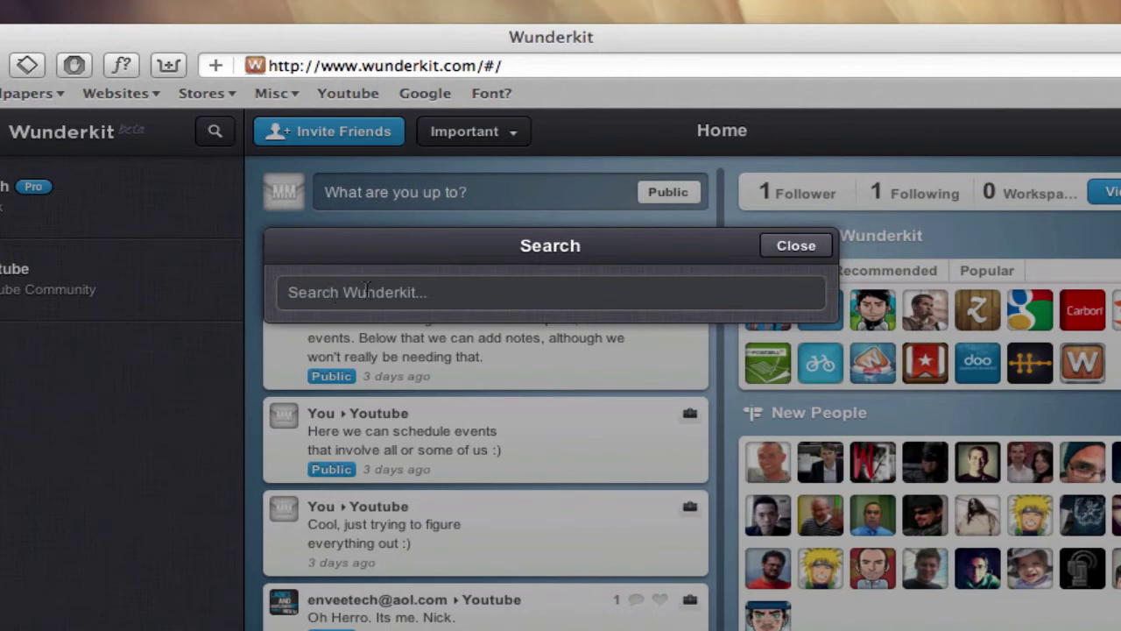
left_click(775, 249)
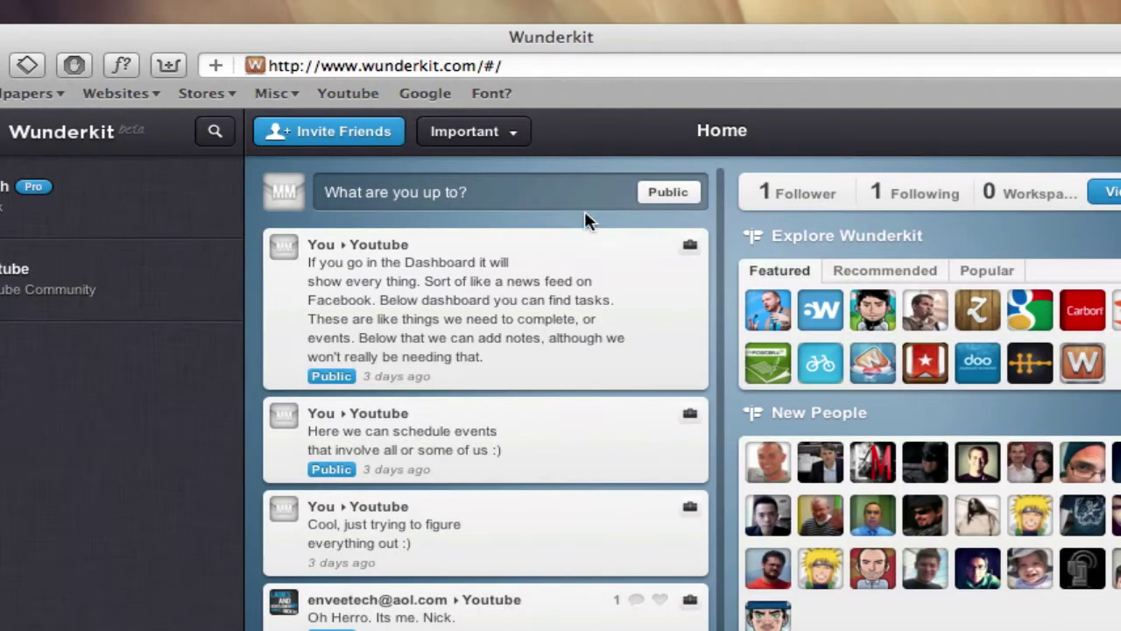
left_click(361, 131)
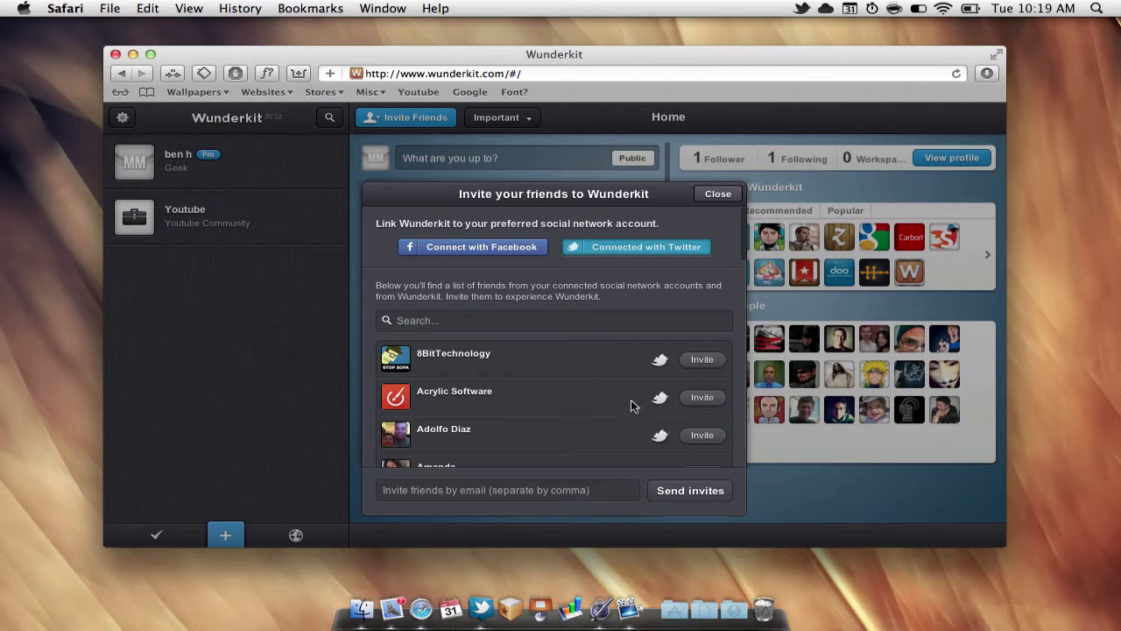
left_click(727, 194)
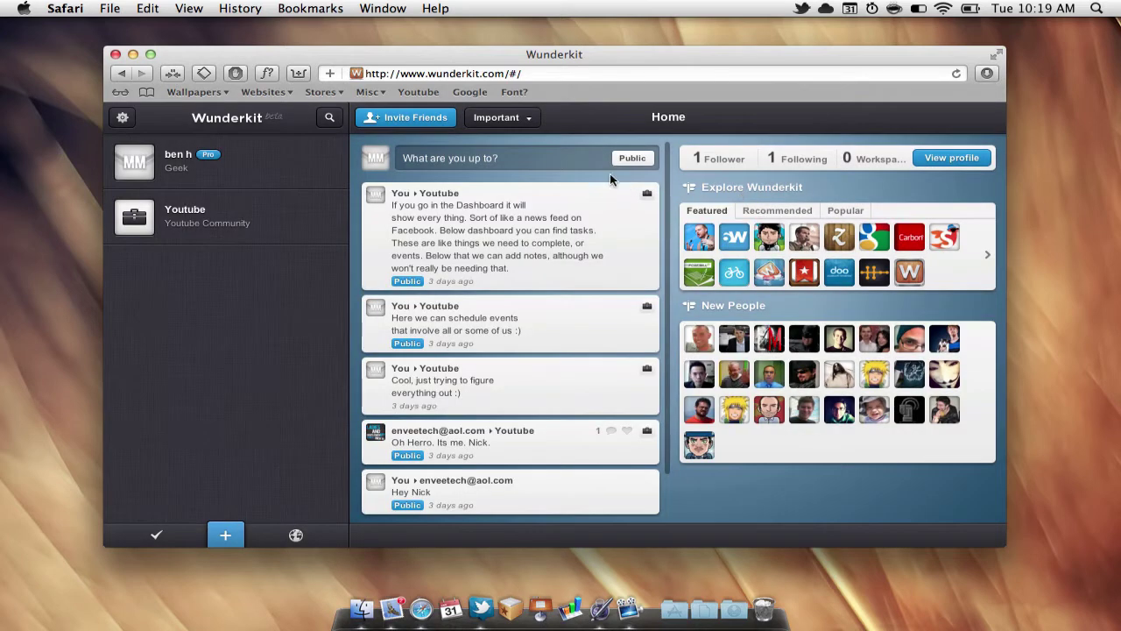
Check the home feed's filter choices, then open the Youtube workspace
left_click(512, 117)
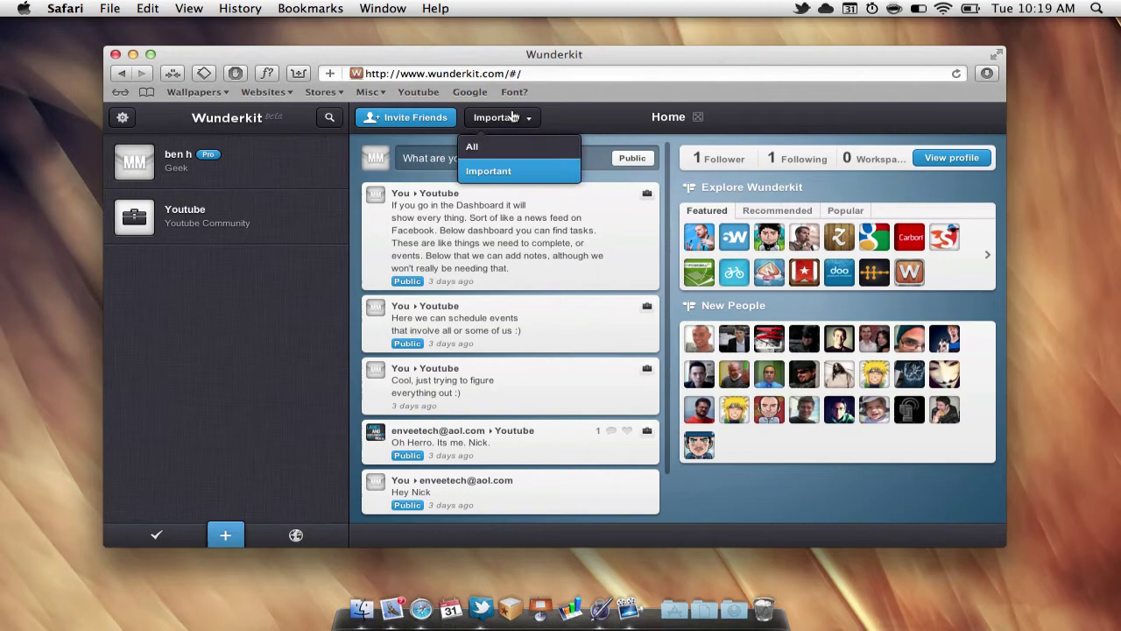
left_click(495, 156)
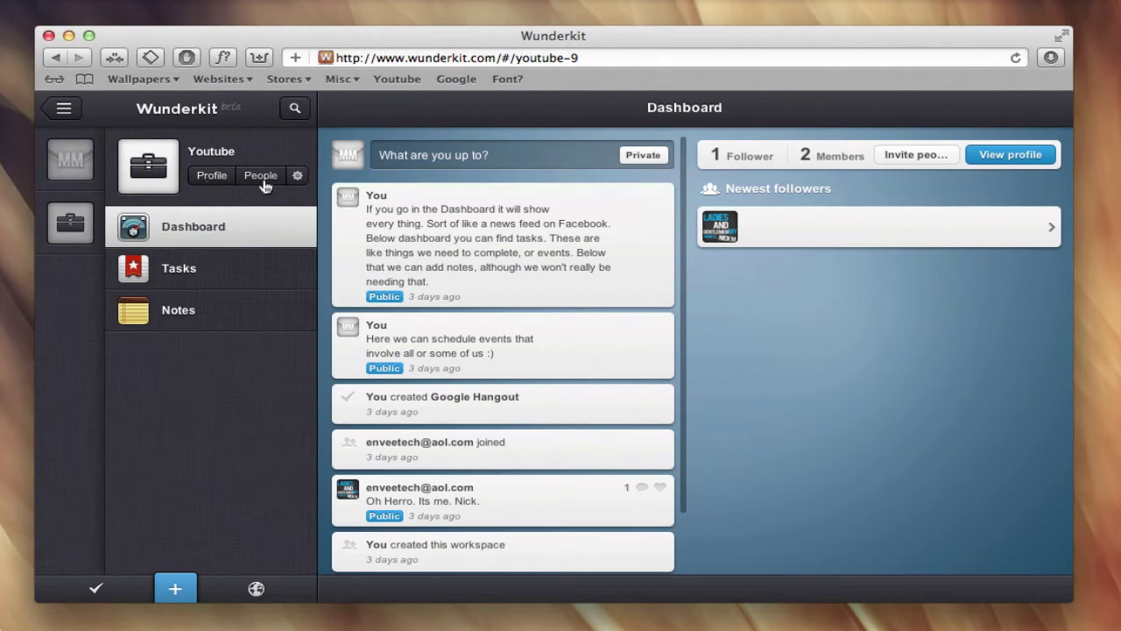
View the background images in the Youtube workspace's design settings, then close them and browse the dashboard feed
left_click(296, 175)
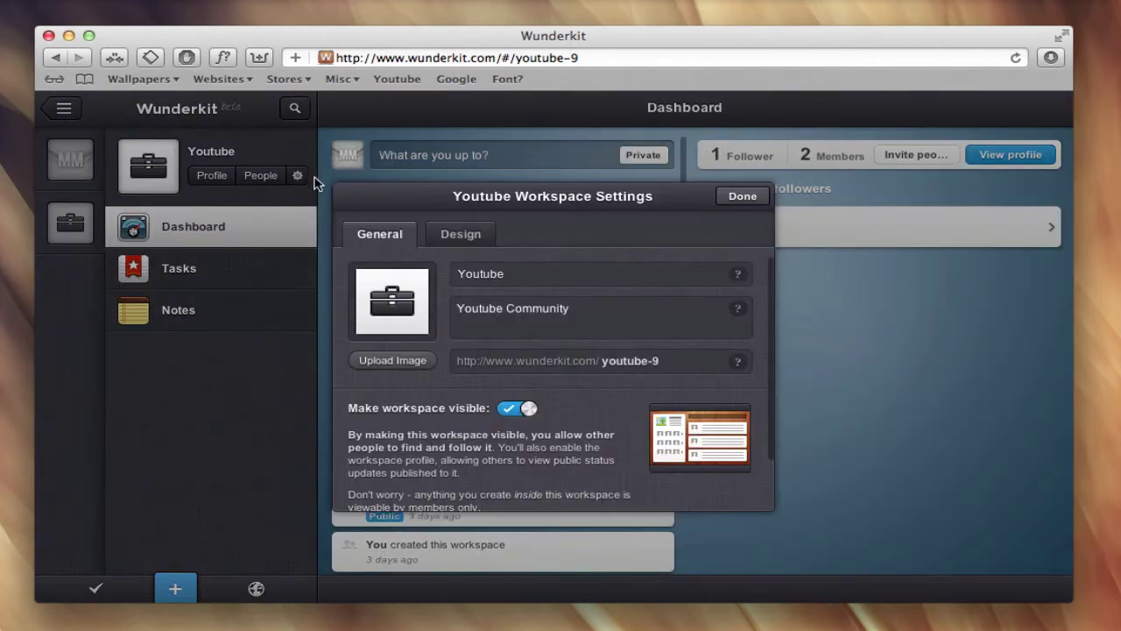
left_click(451, 234)
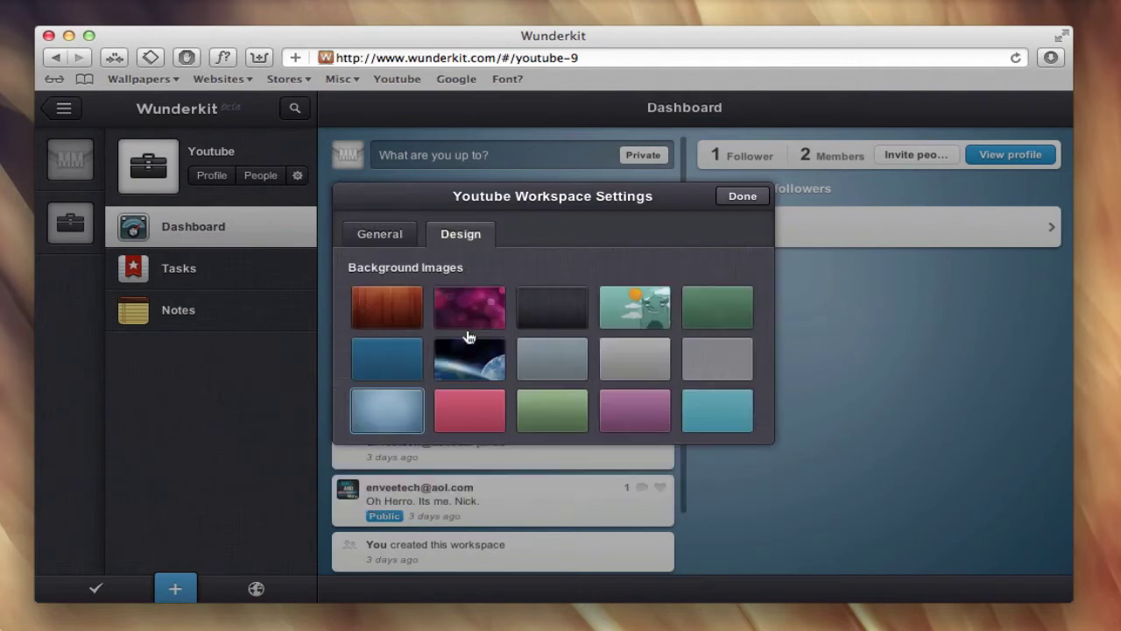
left_click(742, 196)
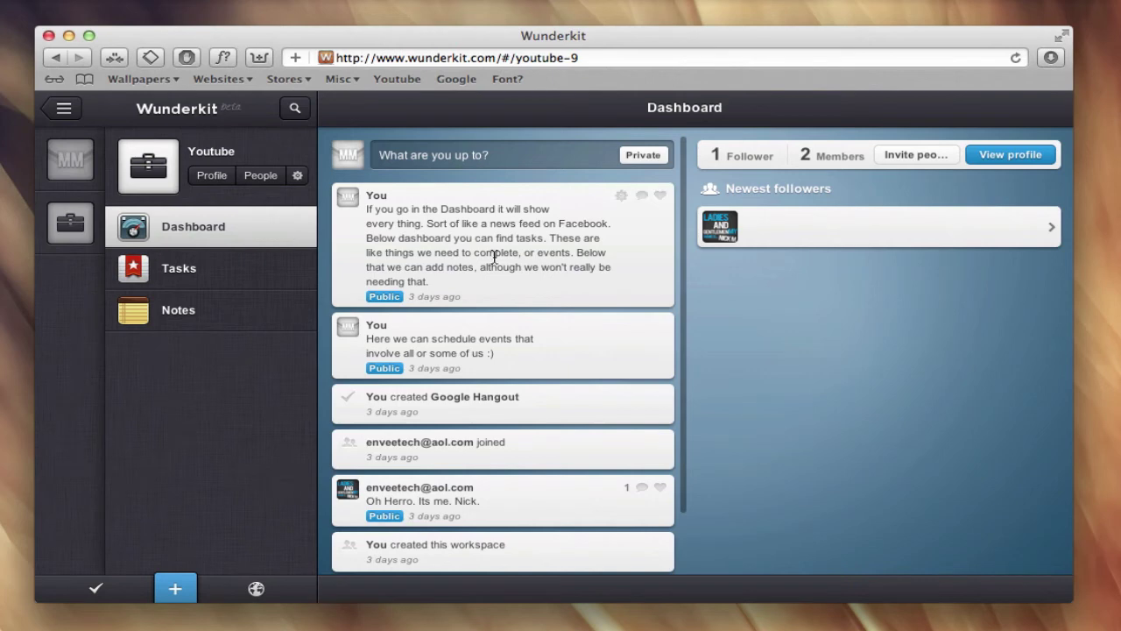
scroll(492, 254, "down", 2)
scroll(495, 258, "up", 2)
Open the Youtube workspace's task inbox and look at the Create Task form, closing it without saving
left_click(253, 274)
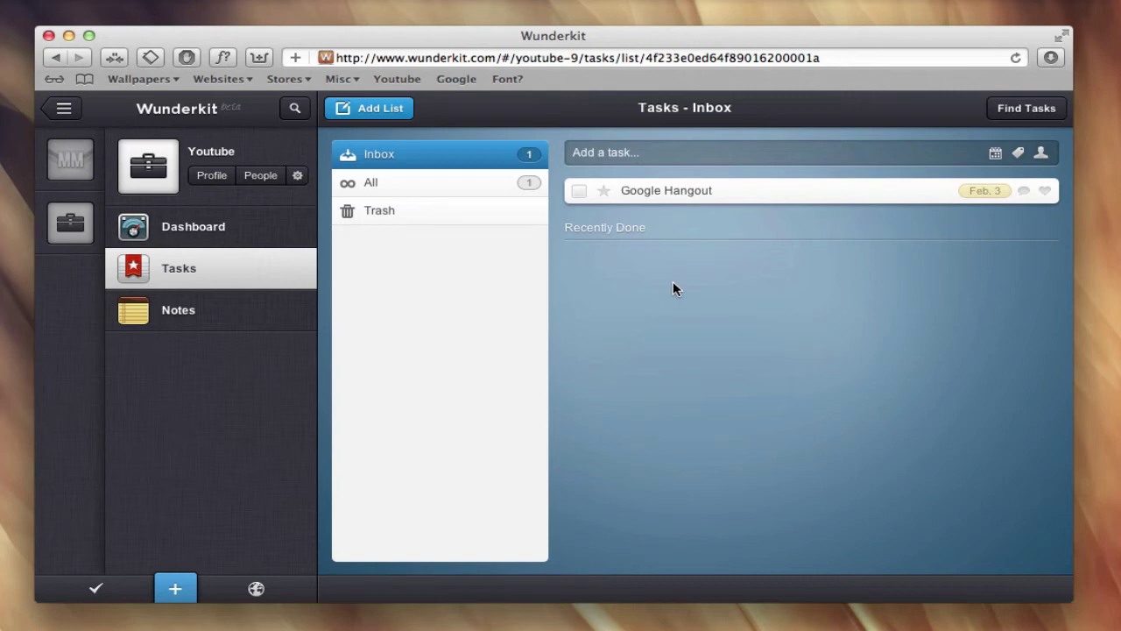
key("n")
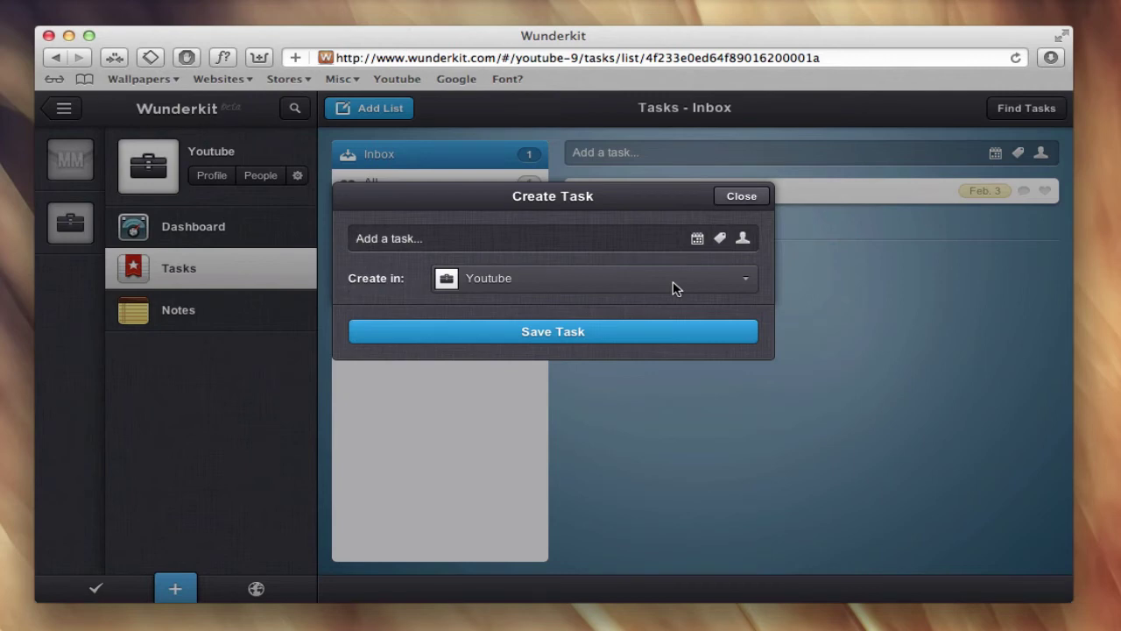
left_click(751, 196)
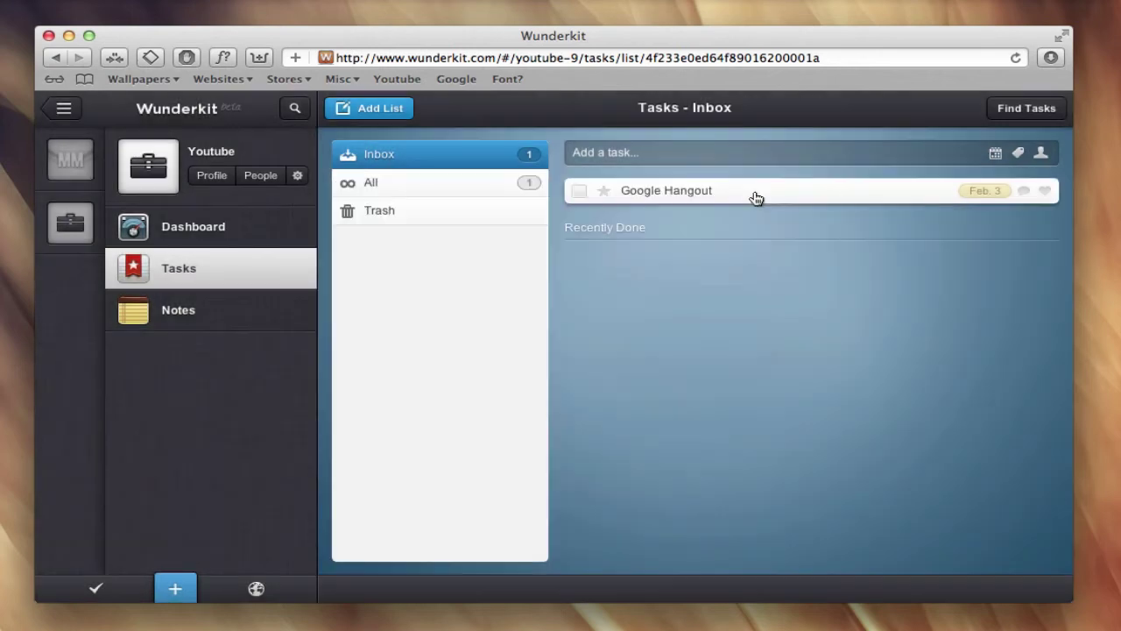
left_click(721, 146)
Open the Youtube workspace's notes
mouse_move(416, 348)
left_click(247, 314)
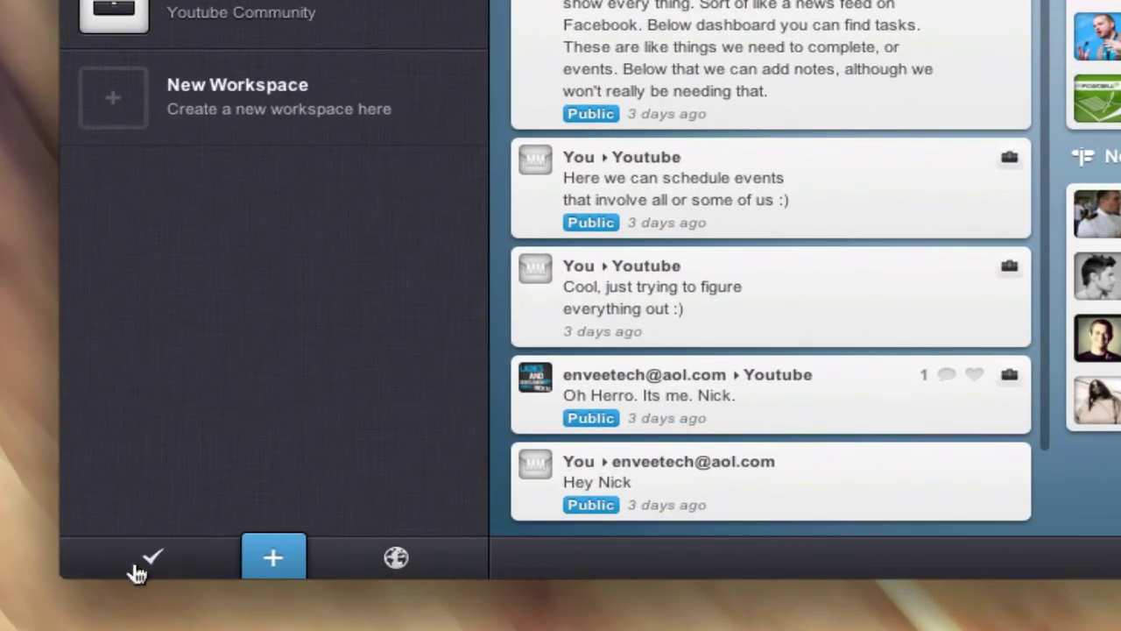
Look at the What To Do list and the Quick Add options from the home page, closing each one
left_click(147, 543)
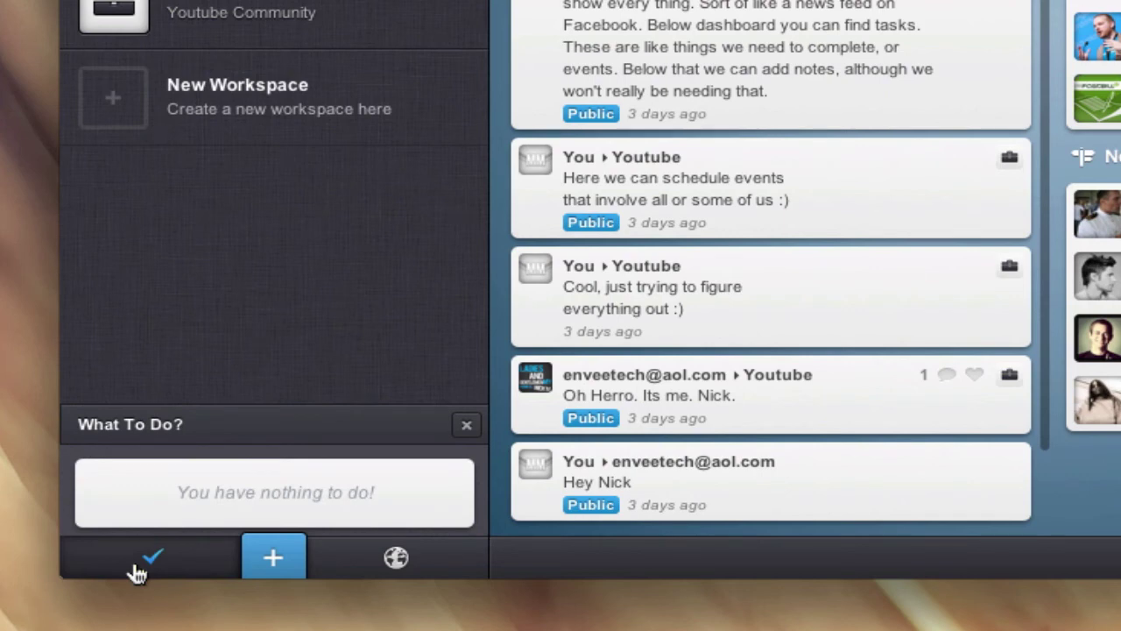
left_click(137, 571)
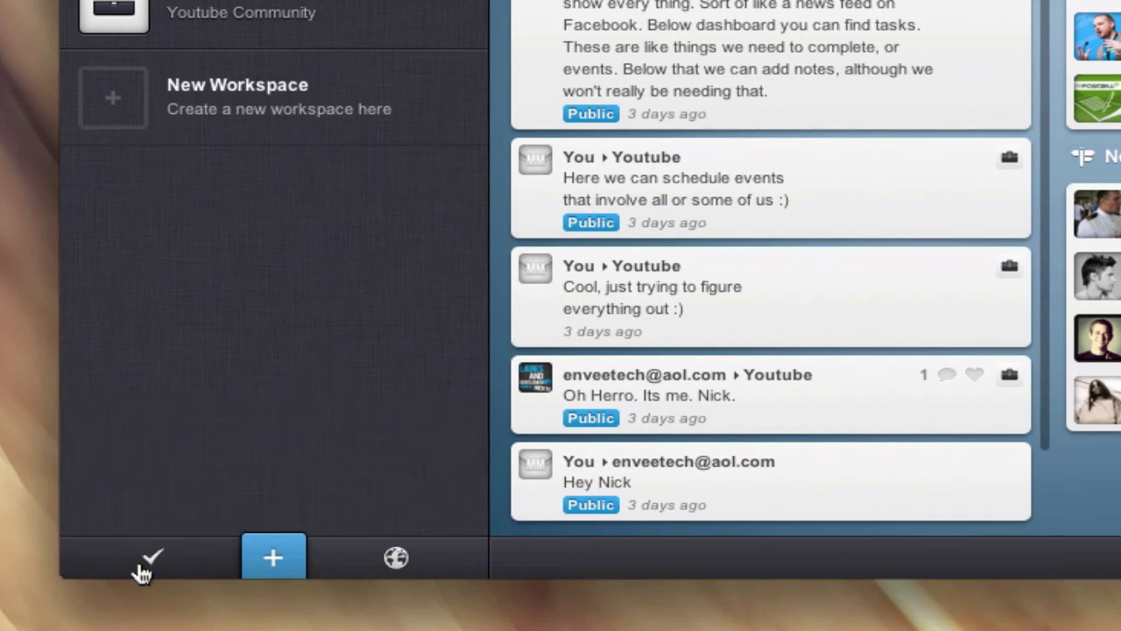
left_click(269, 565)
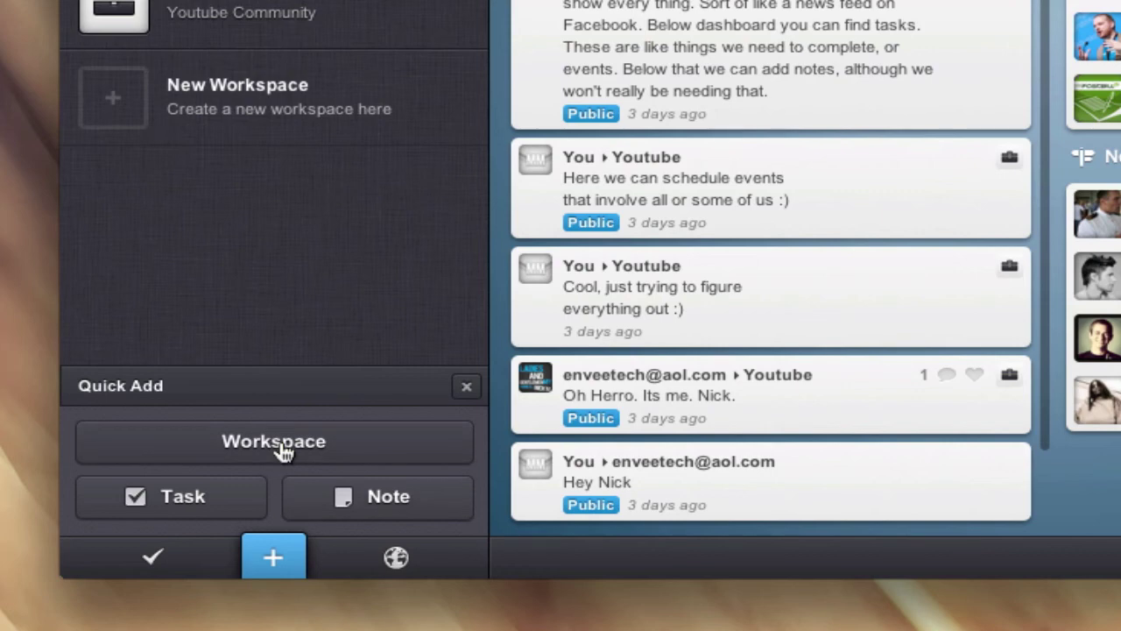
left_click(466, 387)
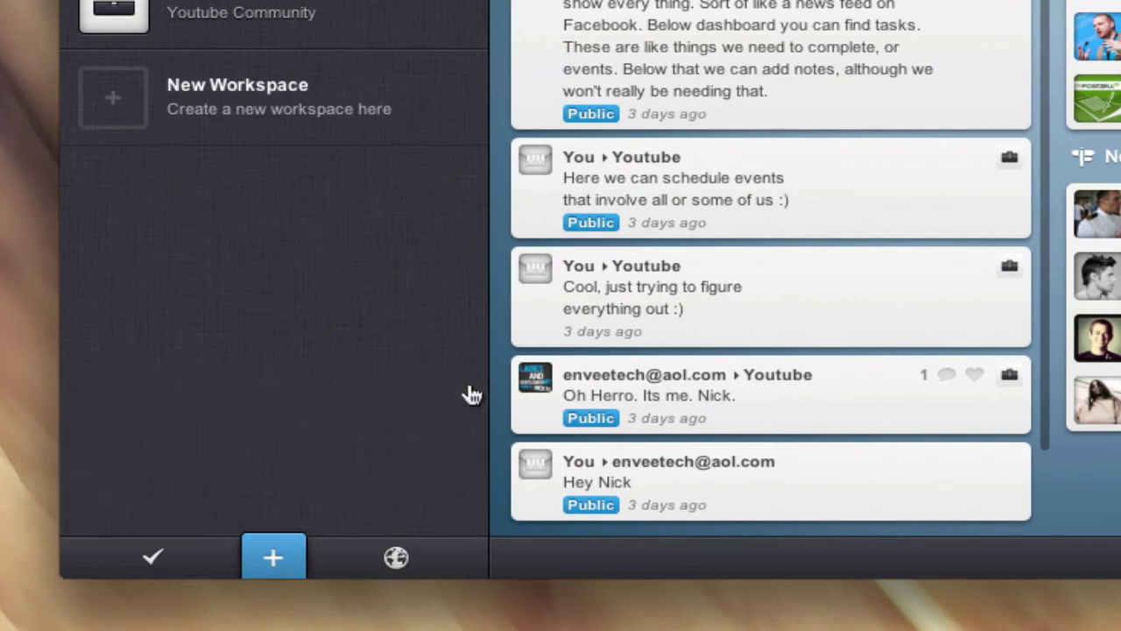
Open the Recent Events list and browse through its entries
left_click(393, 560)
scroll(383, 346, "down", 3)
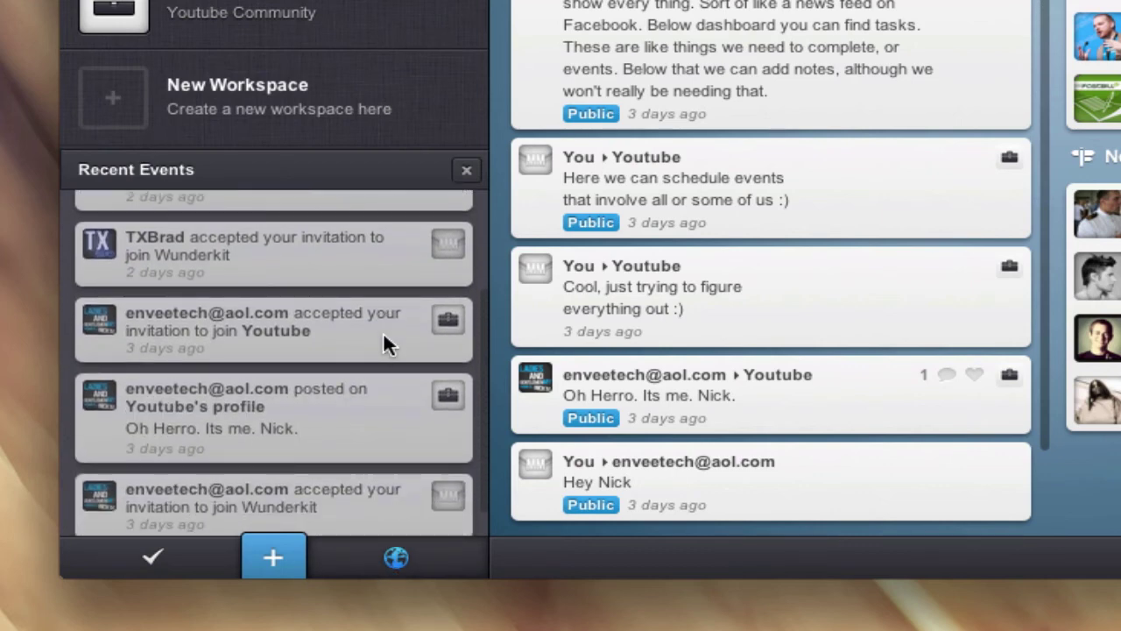
scroll(383, 333, "up", 3)
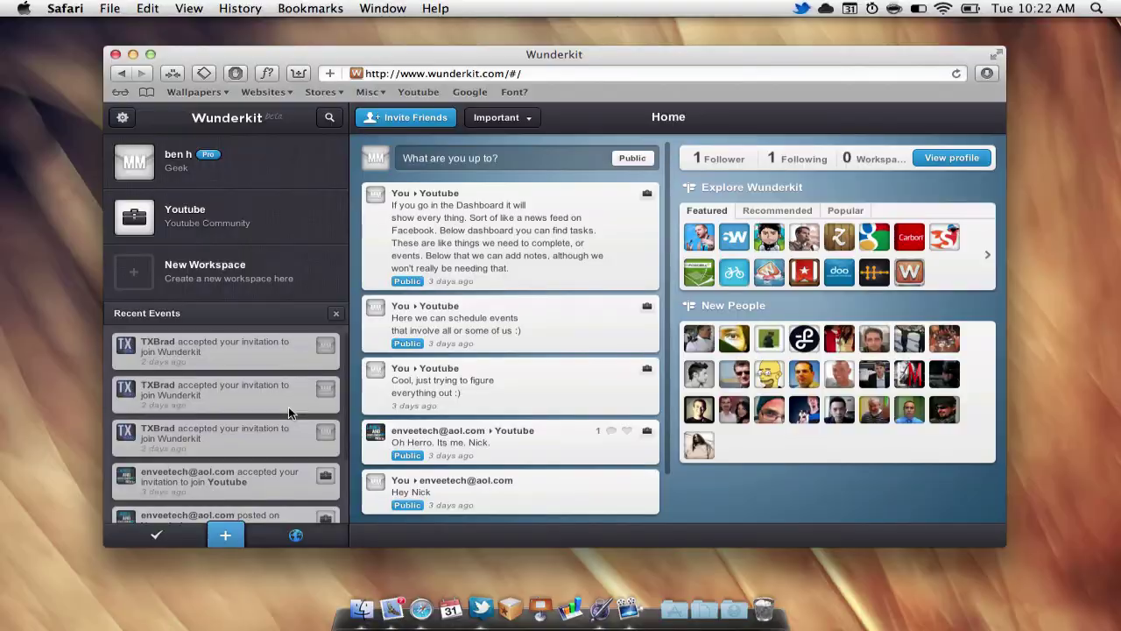